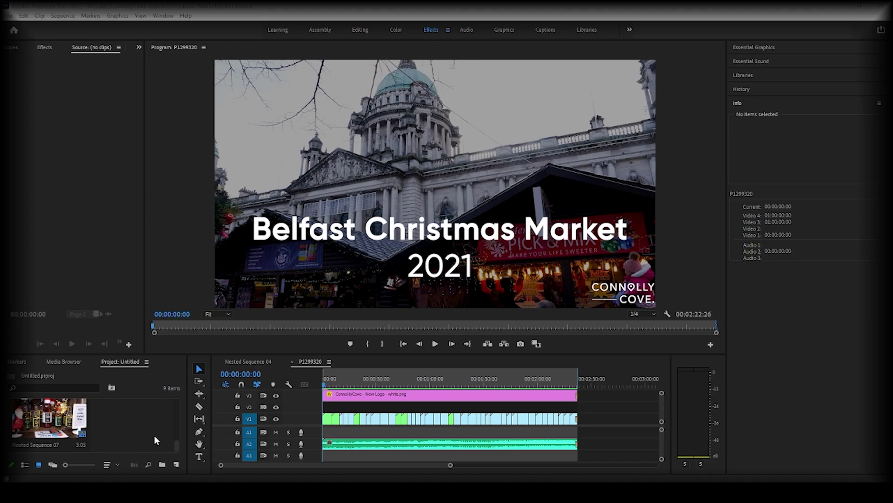
Step: Add a 1920 x 1080, 50 fps Adjustment Layer through the Project panel's New Item menu
left_click(177, 465)
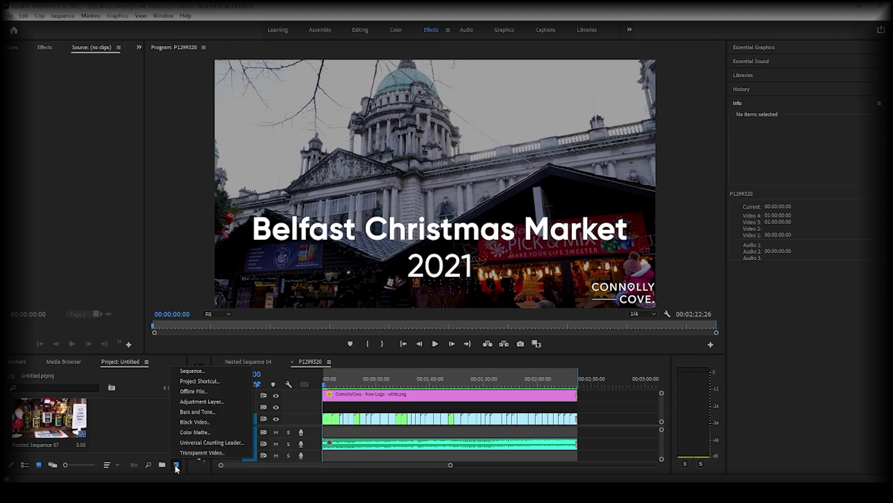
left_click(219, 401)
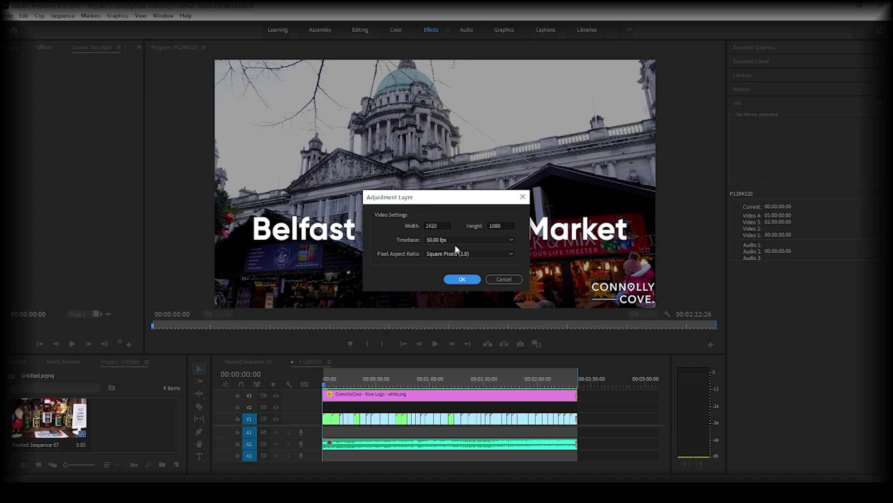
left_click(463, 281)
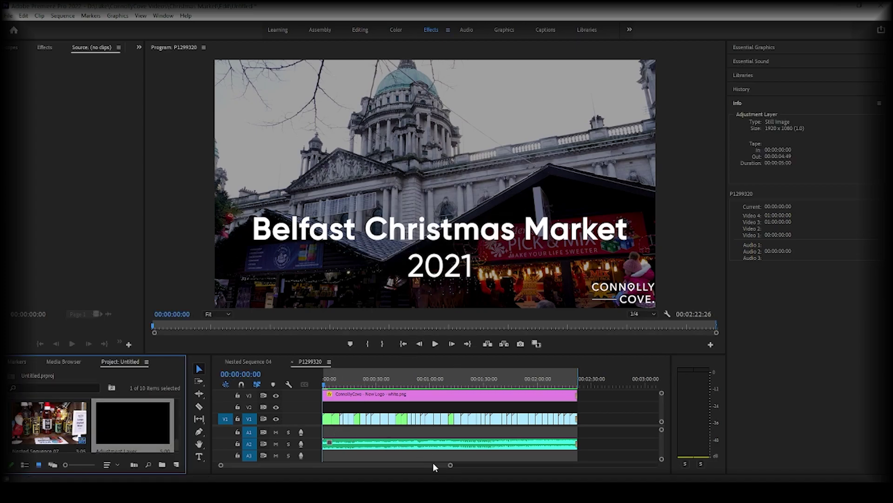
Step: Place the Adjustment Layer on V2 above the early market clips and preview around 11 seconds
left_click_drag(133, 424, 366, 407)
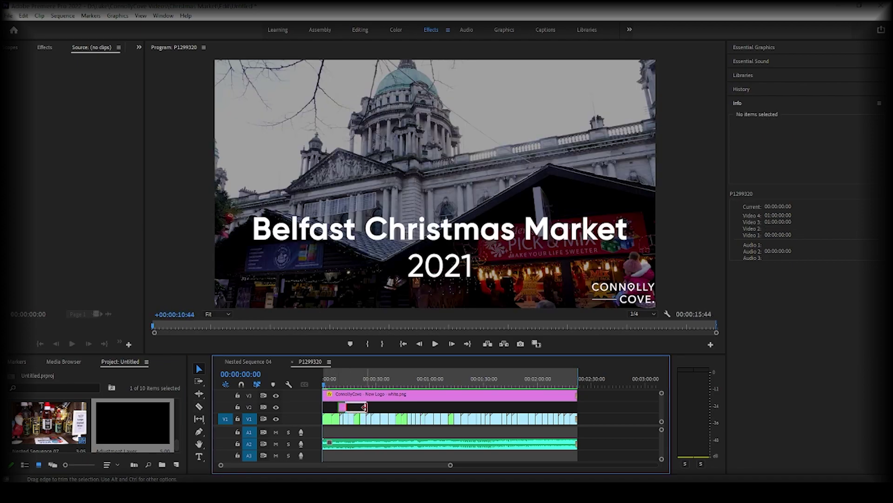
left_click_drag(347, 371, 344, 371)
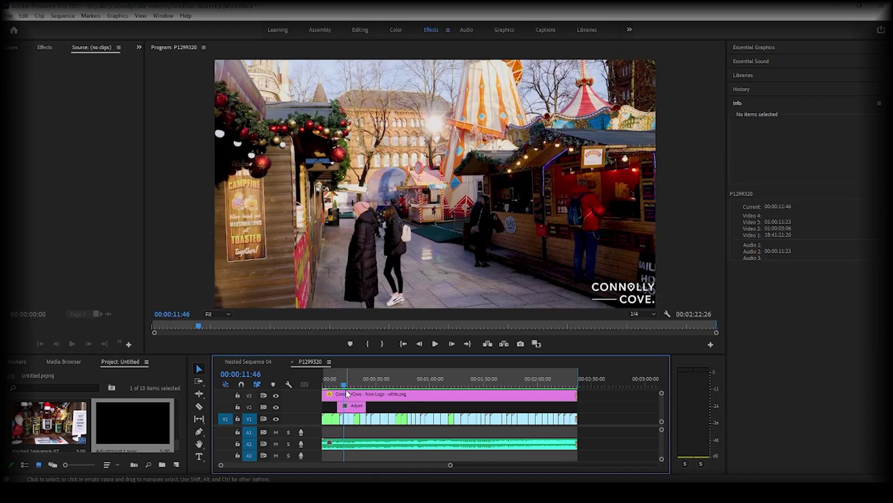
left_click_drag(345, 384, 352, 385)
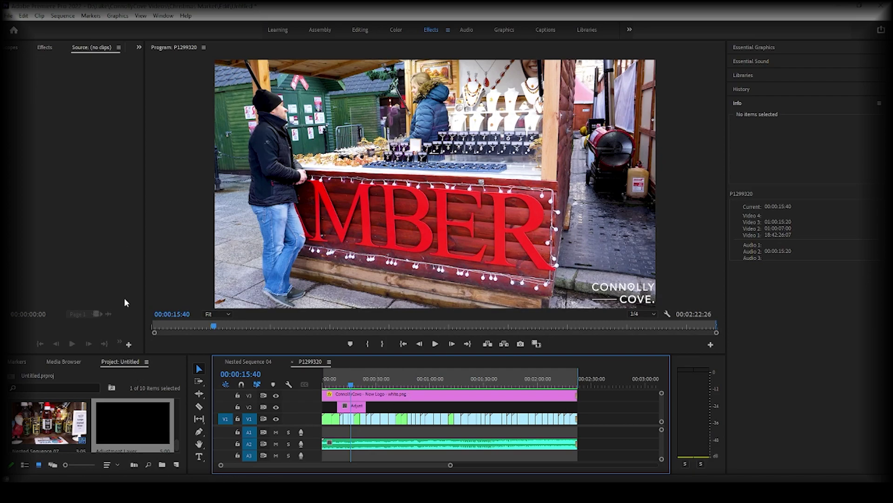
Step: Search the effects for '4 col' and apply 4-Color Gradient to the V2 adjustment clip
left_click(44, 47)
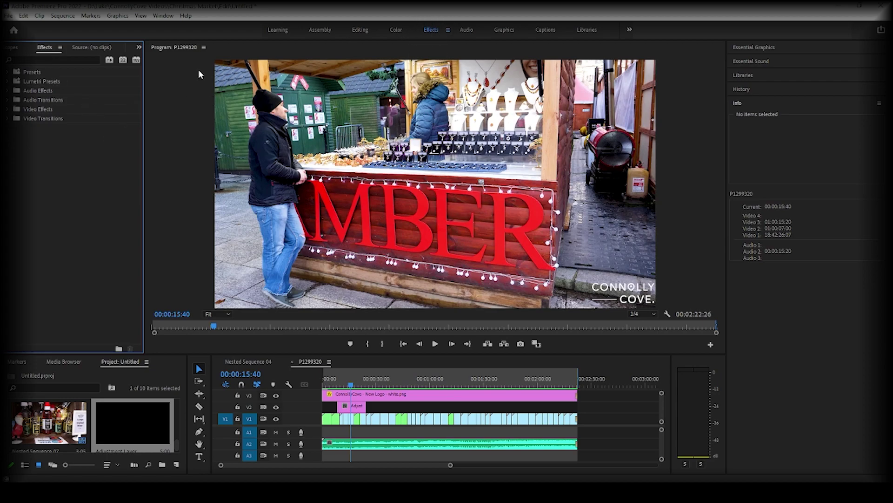
left_click(53, 59)
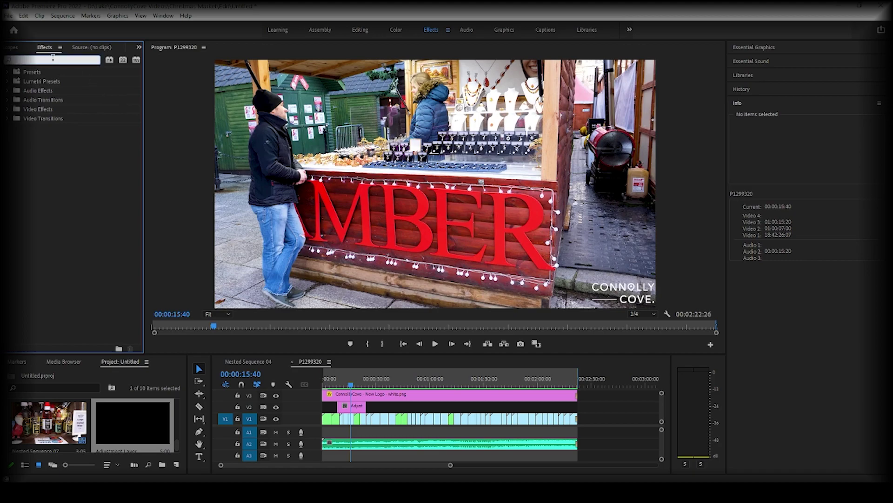
type("4")
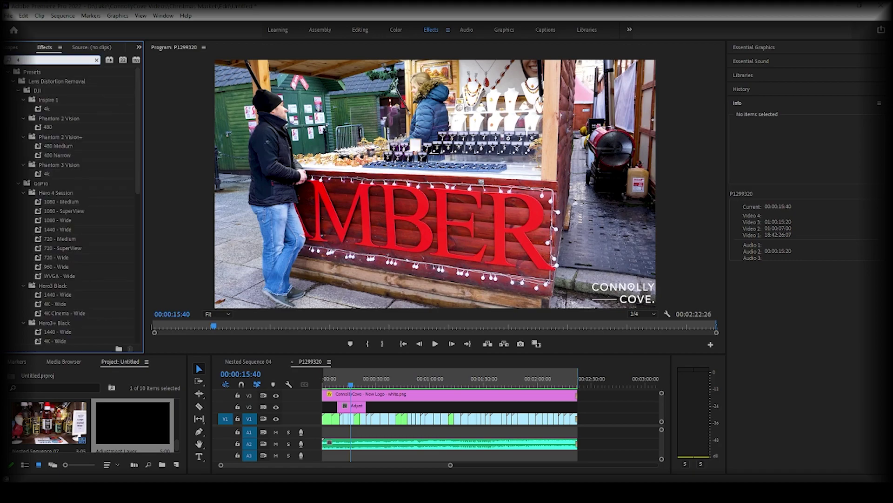
type(" co")
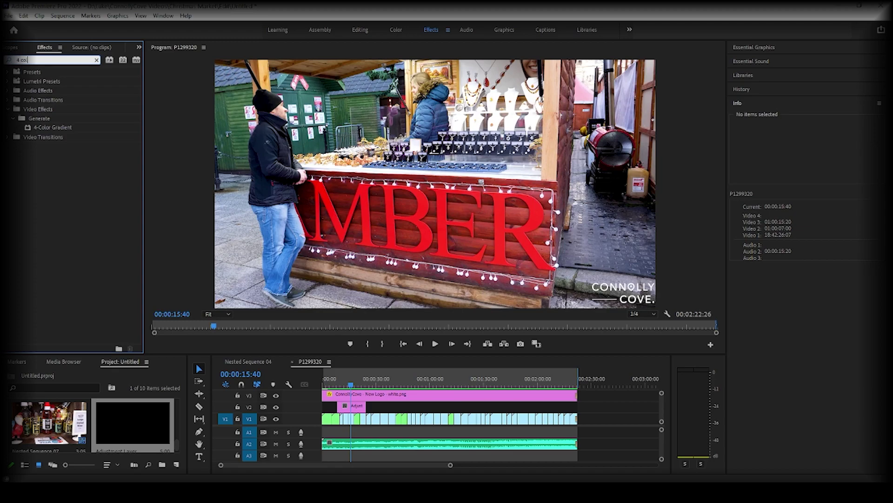
type("l")
left_click_drag(68, 128, 358, 408)
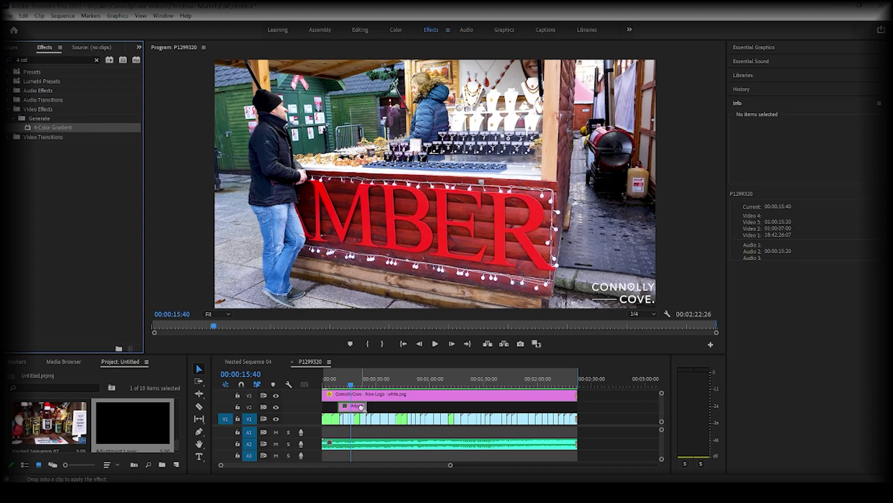
left_click(359, 409)
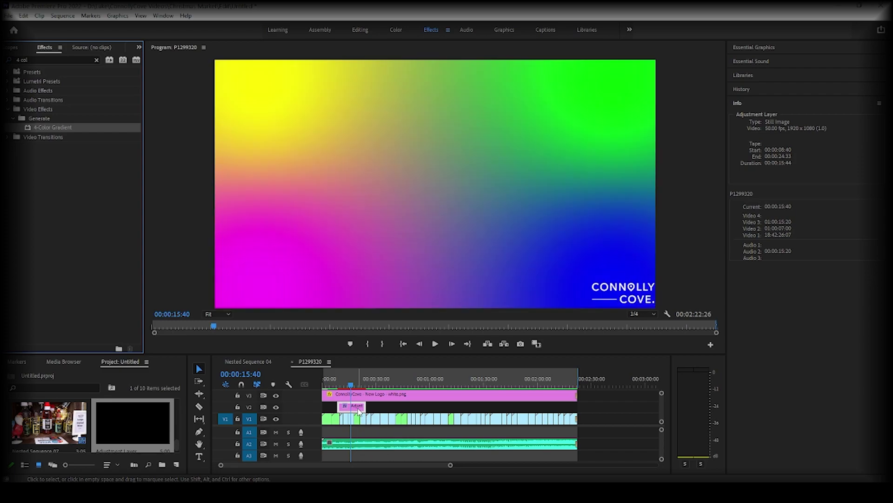
Step: In Effect Controls, set the 4-Color Gradient's Blending Mode to Hard Light at about 11 seconds
left_click(138, 47)
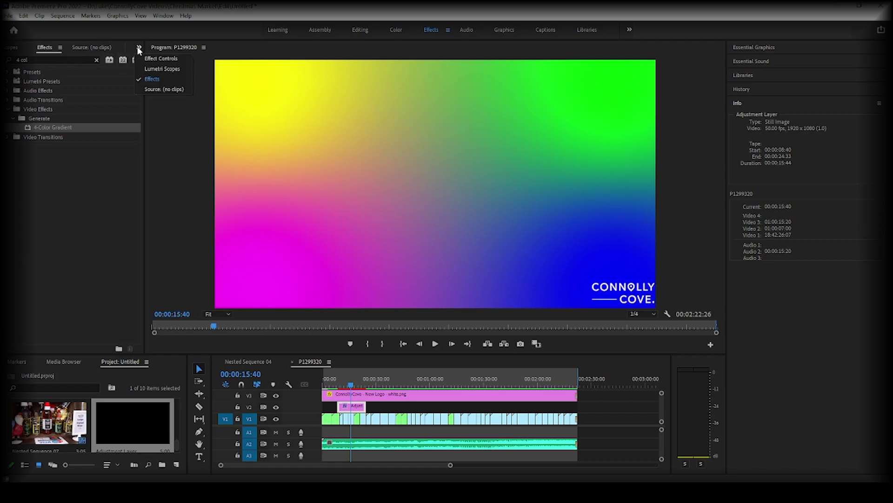
left_click(161, 58)
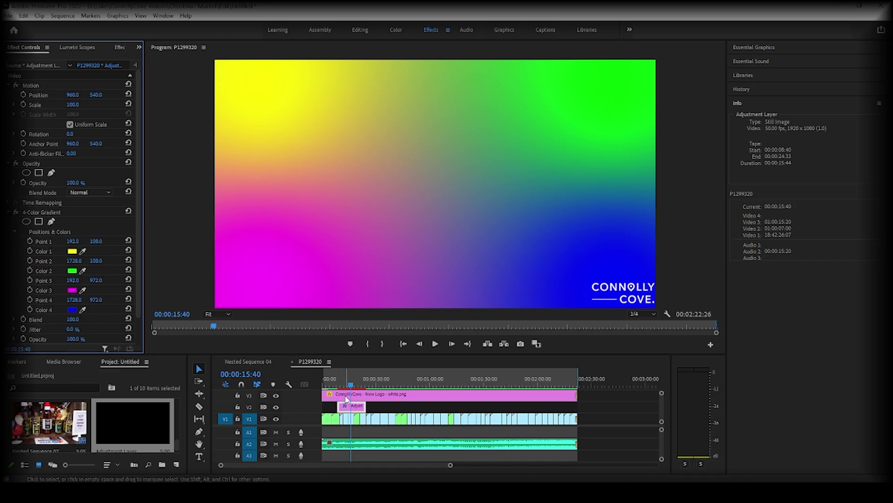
left_click_drag(346, 386, 342, 385)
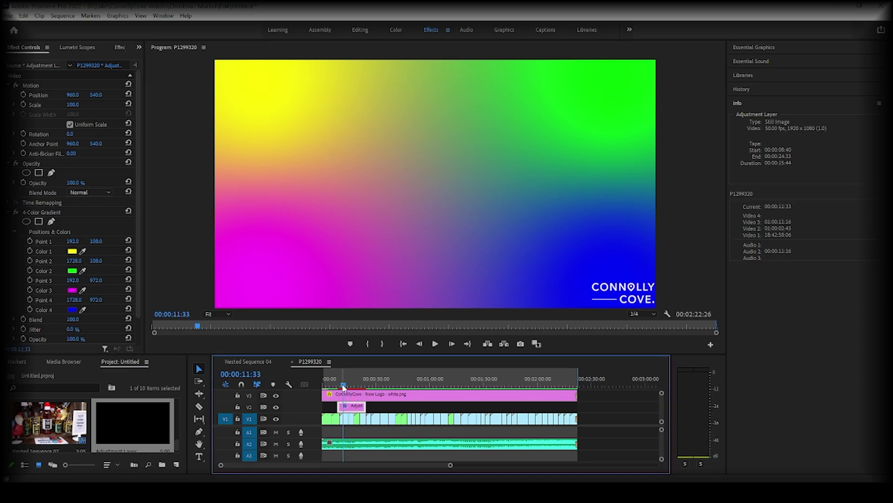
scroll(57, 240, "down", 2)
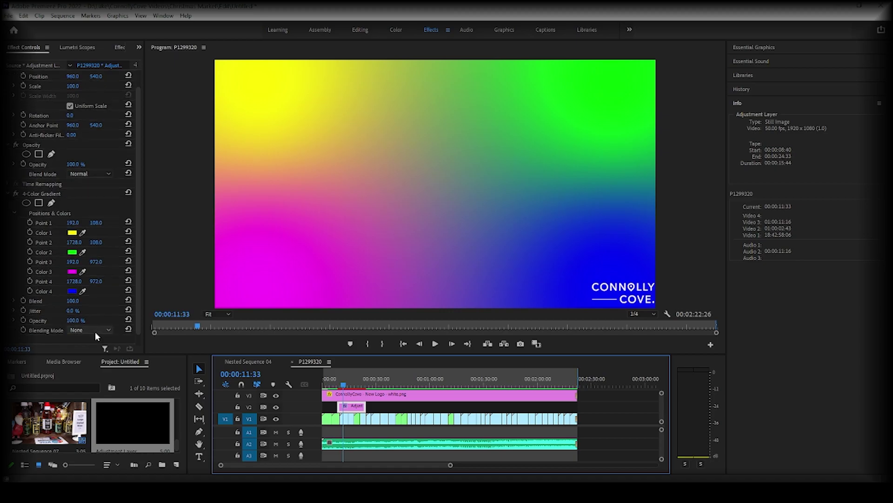
left_click(95, 331)
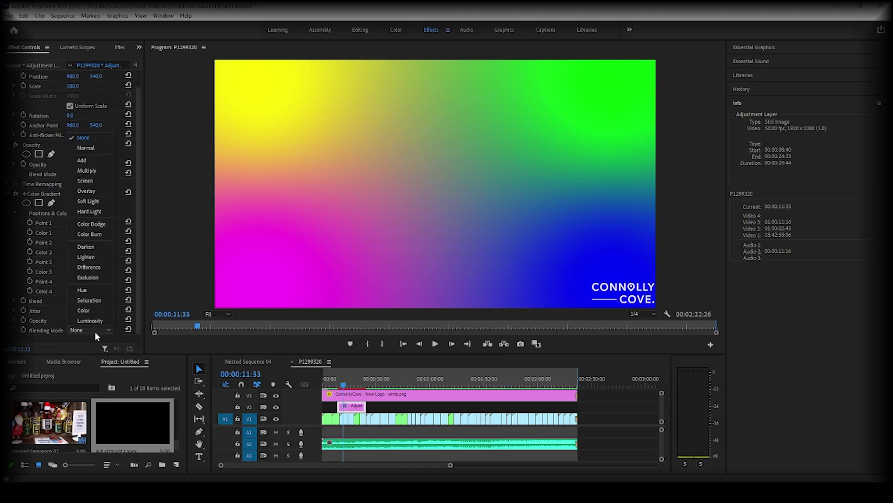
left_click(108, 212)
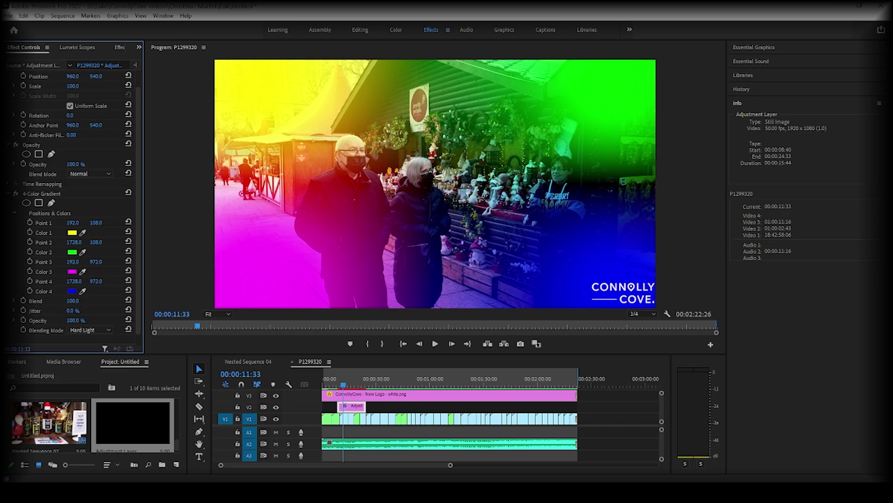
Step: Lower the gradient's opacity to 40% and change Color 3 to a softer pink
left_click_drag(73, 321, 45, 320)
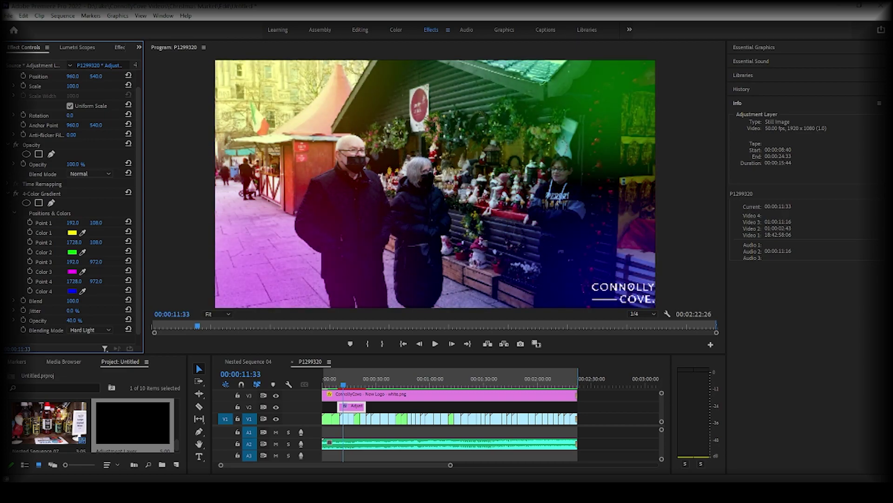
left_click(73, 273)
left_click(381, 273)
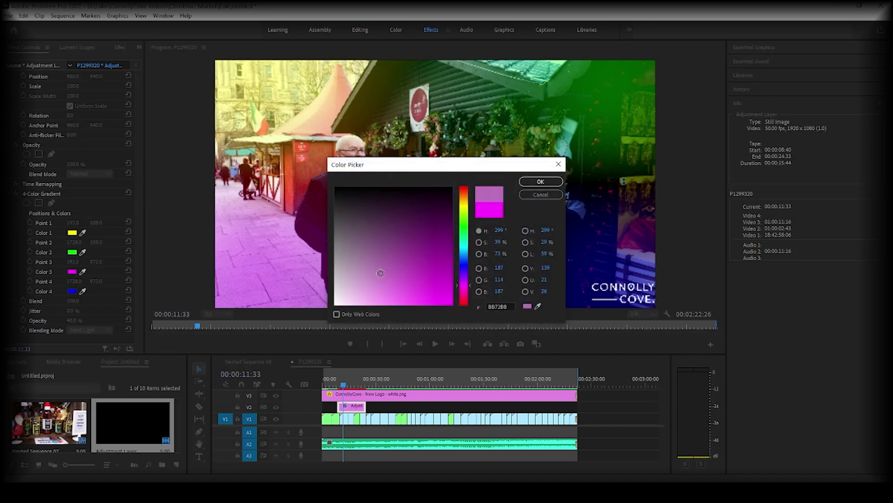
left_click(541, 182)
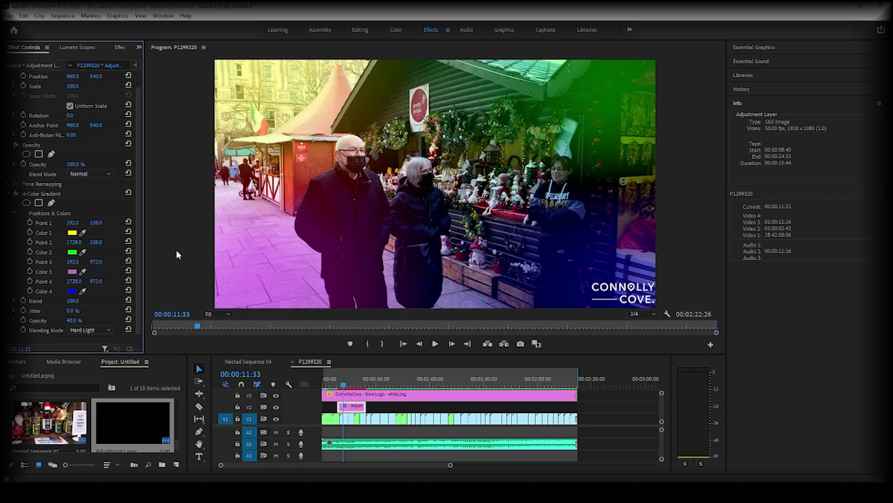
Step: Change gradient Color 2 to a softer green and Color 1 to an olive yellow
left_click(72, 253)
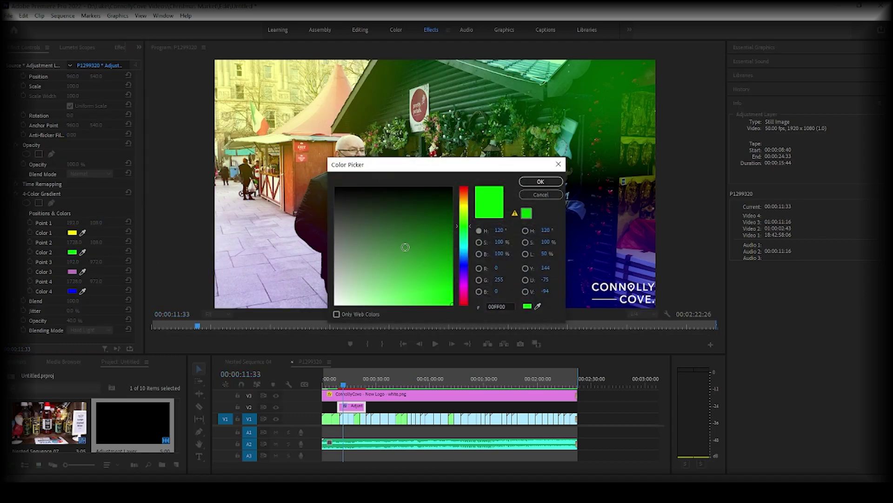
left_click(411, 274)
left_click(540, 181)
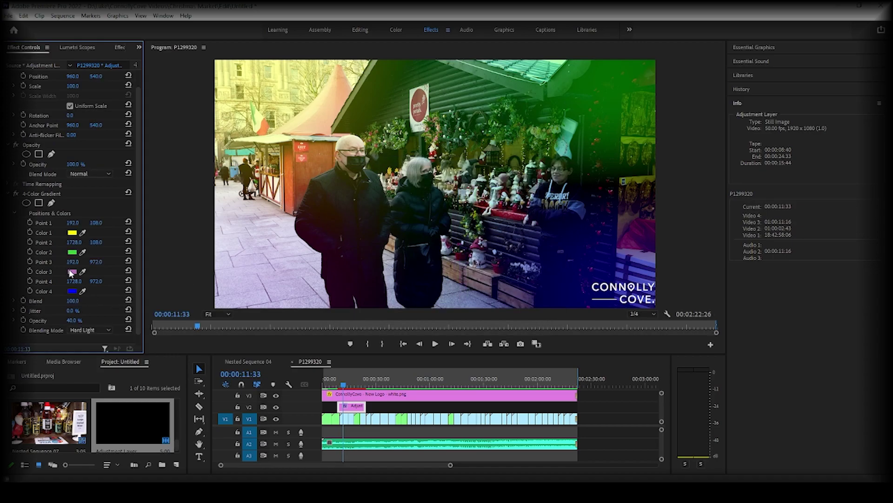
left_click(72, 232)
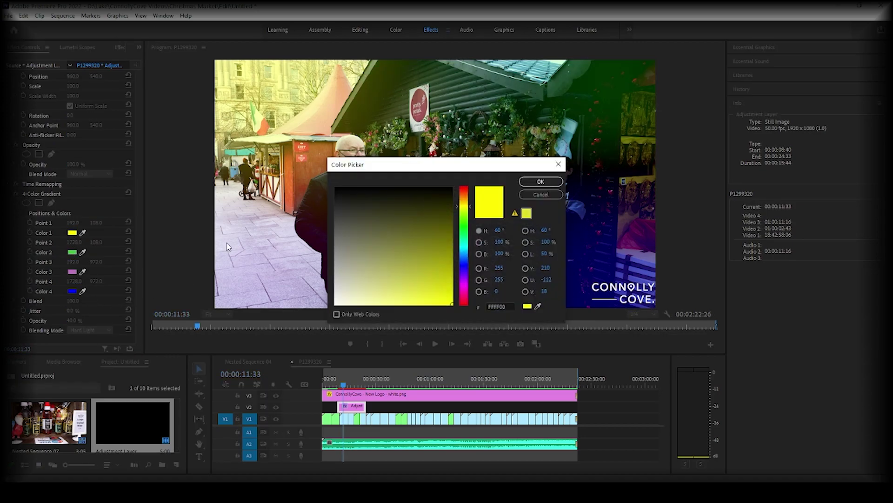
left_click(398, 257)
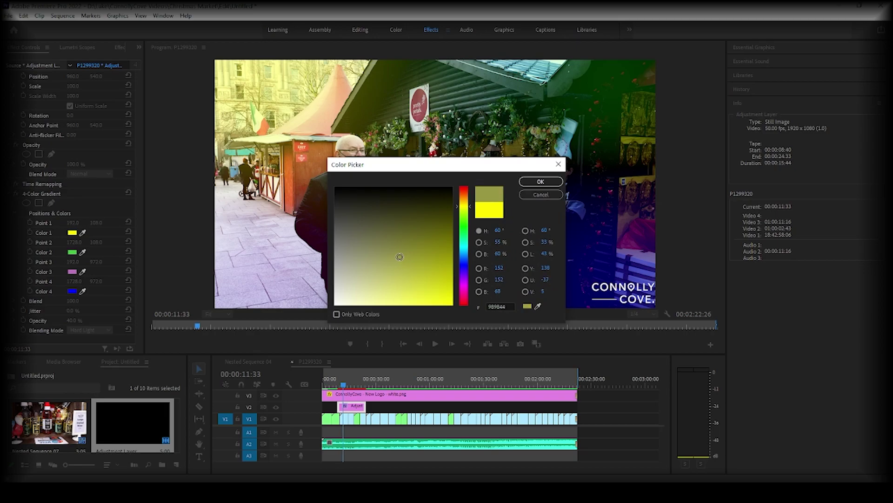
left_click(539, 182)
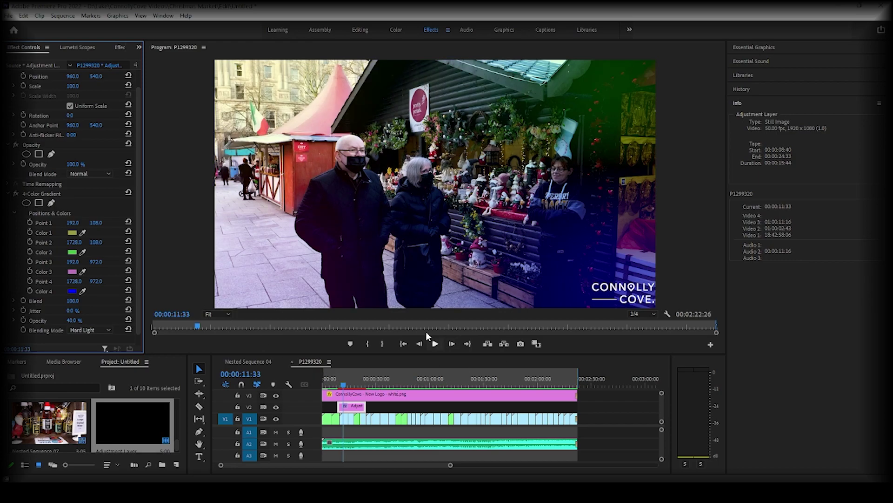
Step: Render effects In to Out, play back the tinted footage, and return the playhead to 00:00:11:46
left_click(61, 16)
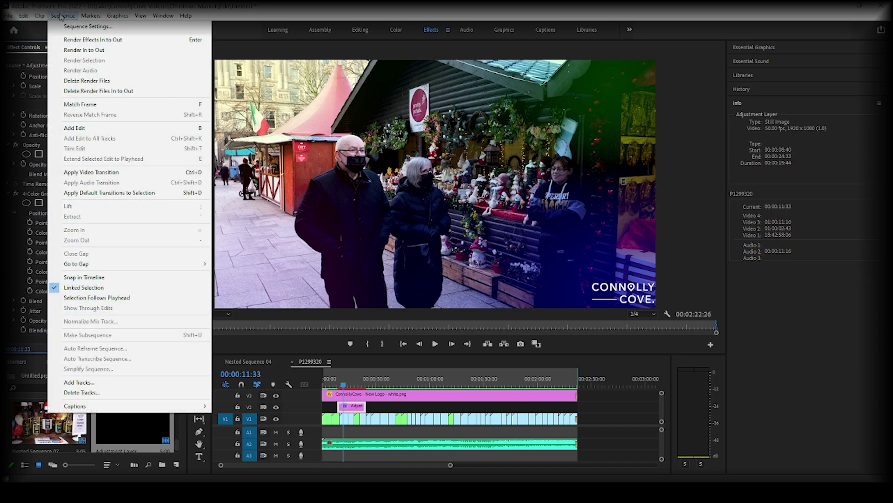
left_click(110, 38)
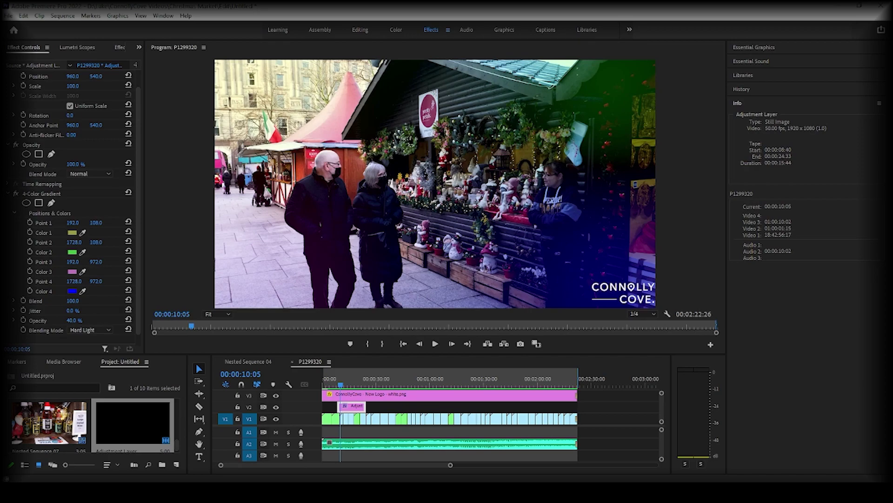
left_click(436, 344)
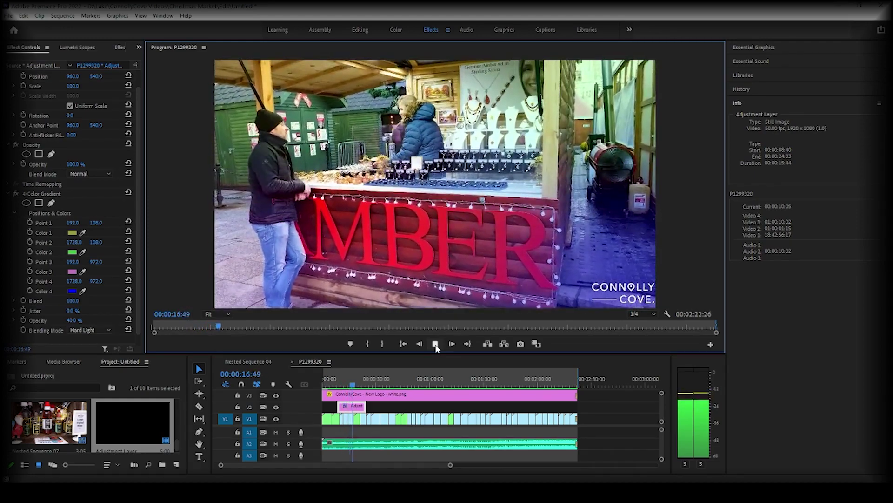
left_click(435, 344)
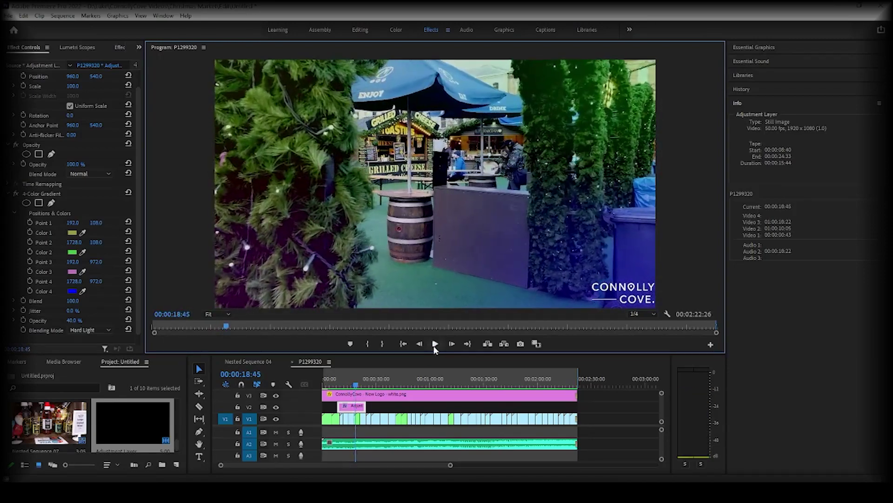
left_click_drag(354, 386, 345, 383)
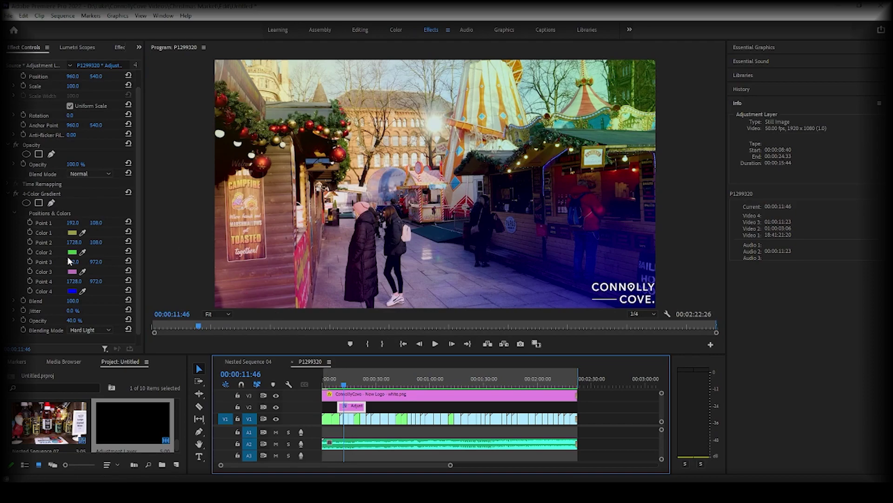
Step: Switch the gradient's blend to Overlay, raise opacity to 82%, and nudge Point 4 left to 1687, 972
left_click(90, 329)
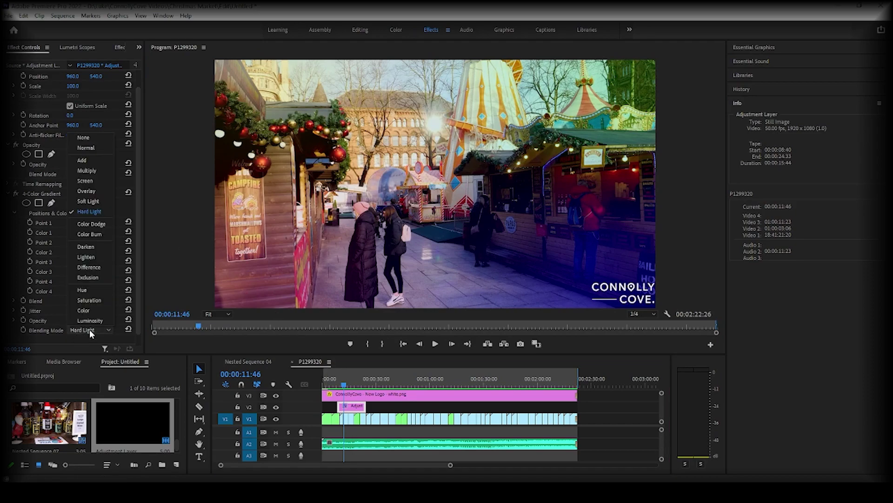
left_click(102, 193)
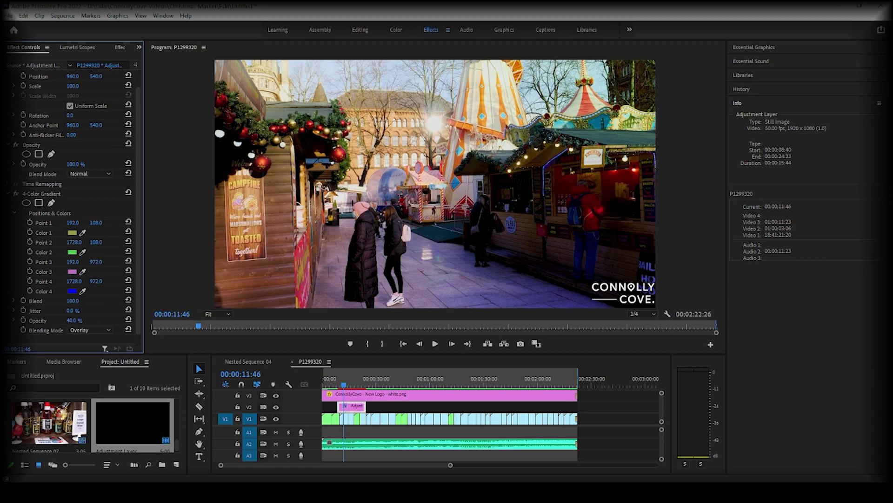
left_click_drag(74, 320, 125, 304)
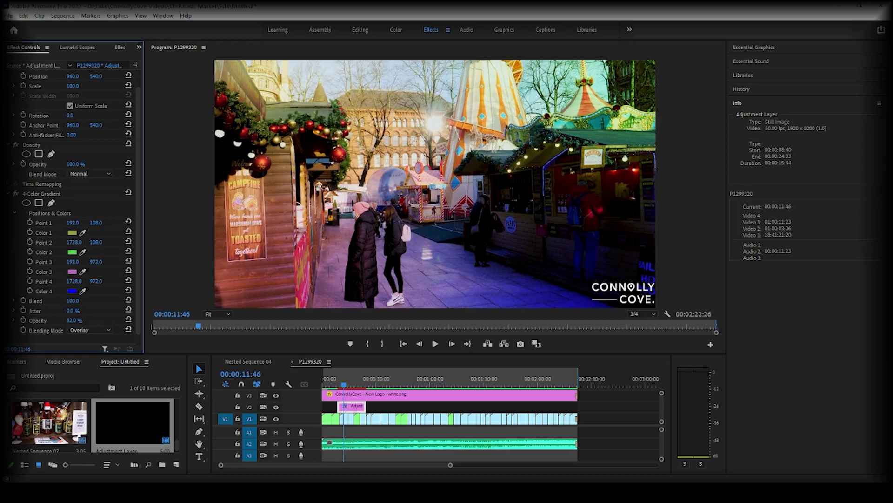
left_click_drag(74, 281, 70, 281)
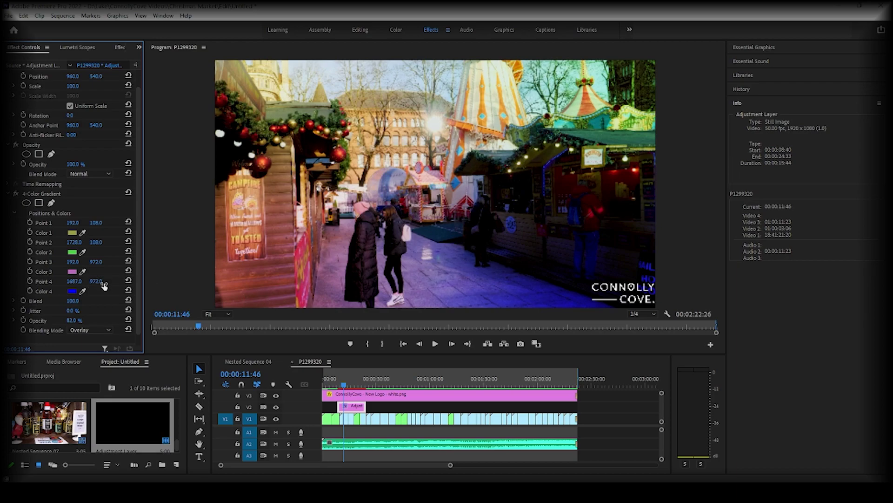
Step: Raise gradient opacity to 100%, move Point 3 to 47, 972 and Point 2 to 1728, 315
left_click_drag(74, 320, 90, 320)
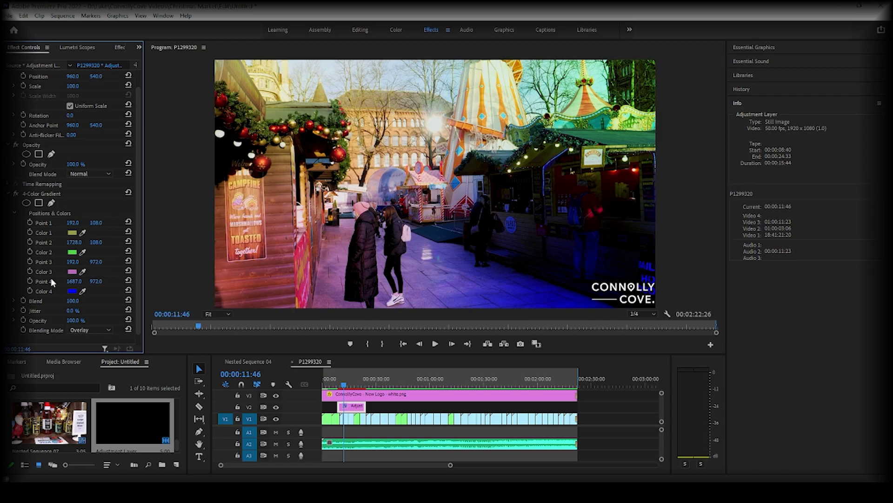
left_click_drag(72, 261, 44, 261)
left_click(97, 242)
type("68")
key("Return")
left_click_drag(92, 246, 103, 297)
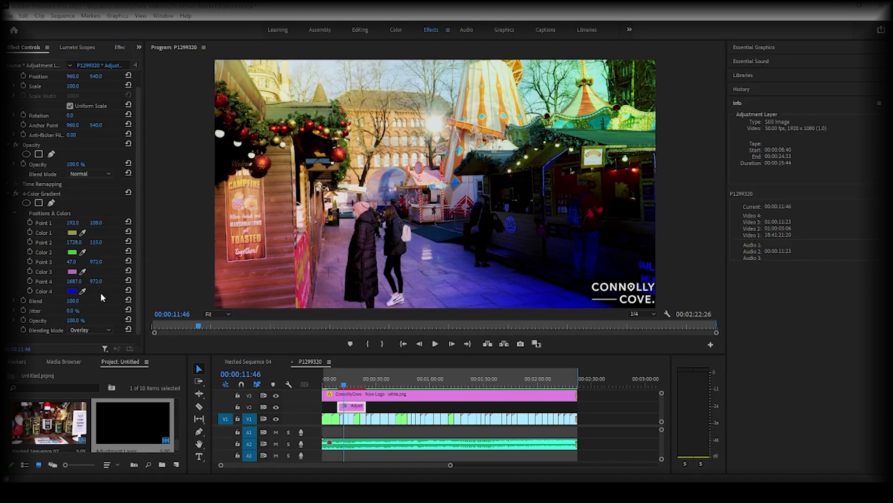
left_click(96, 331)
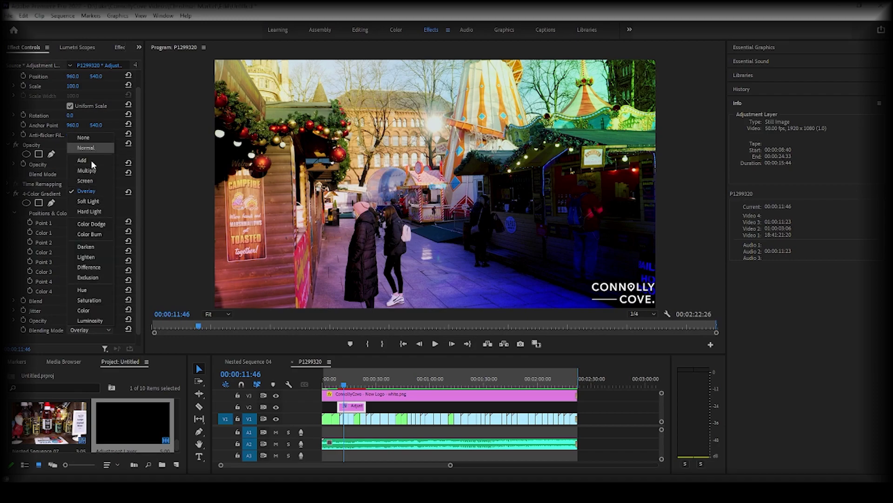
Step: Leave the blend on Overlay and turn on the Color 1 stopwatch, keyframing it at 00:00:11:46
left_click(96, 331)
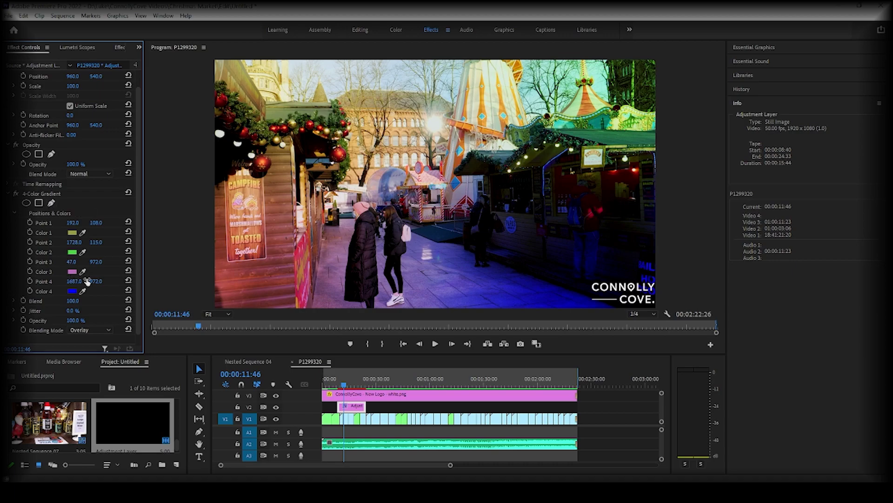
left_click(30, 233)
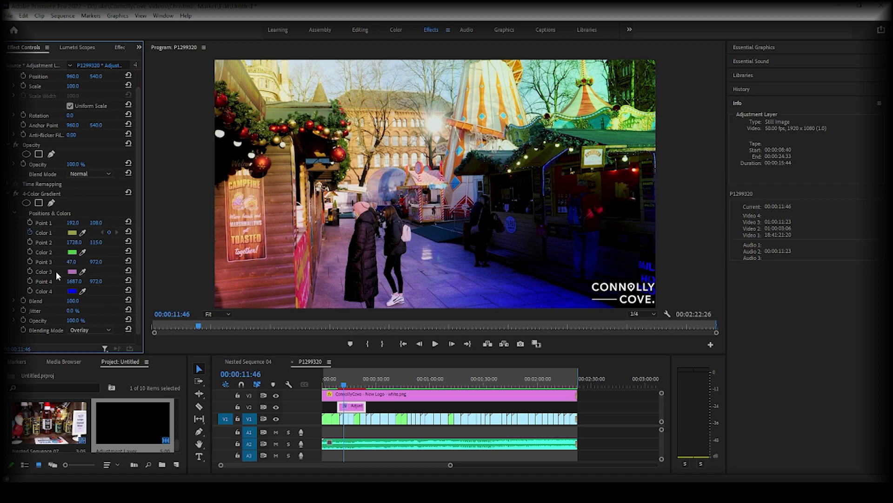